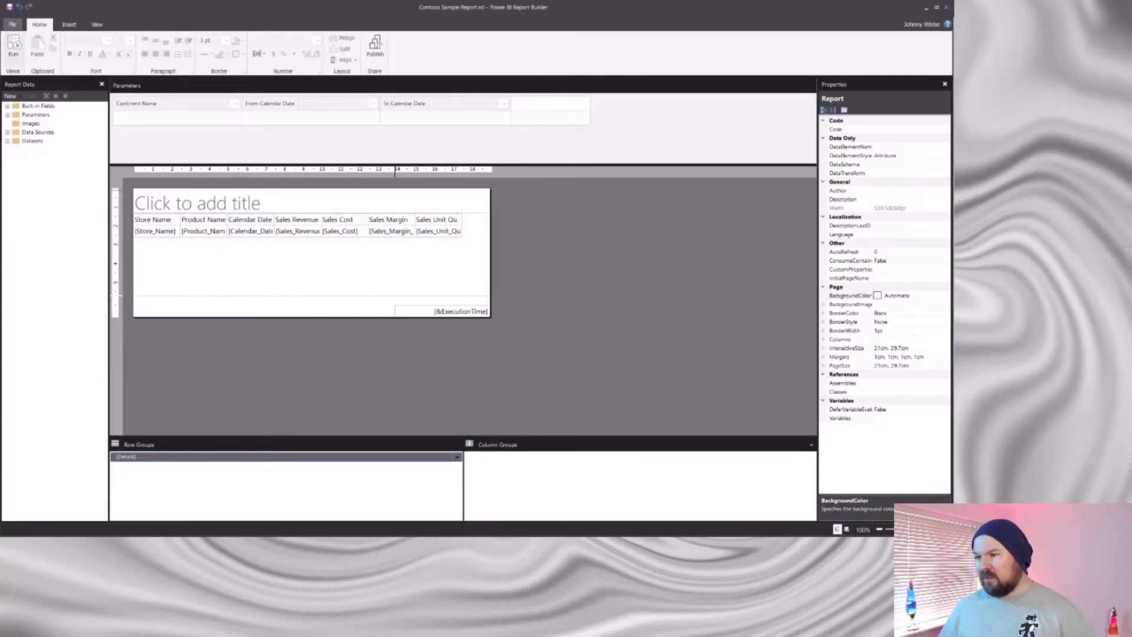
Run the Contoso Sample Report to preview Europe sales for 2021-01-01.
key("F5")
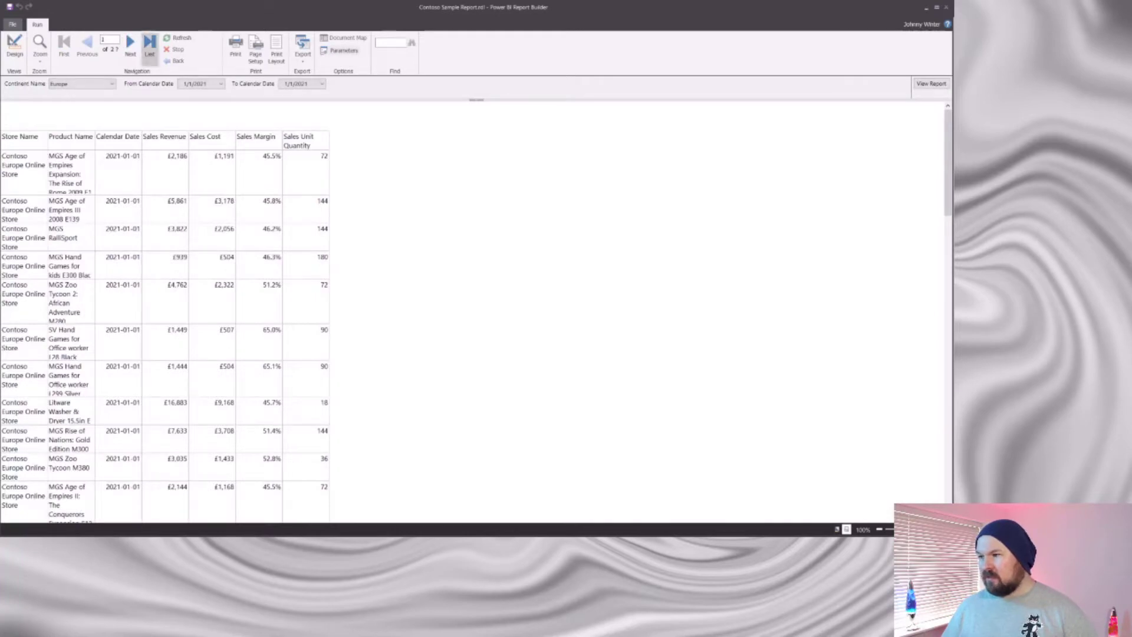
Jump to the report's last page, page 11, and scroll to its bottom.
left_click(149, 44)
scroll(475, 312, "down", 10)
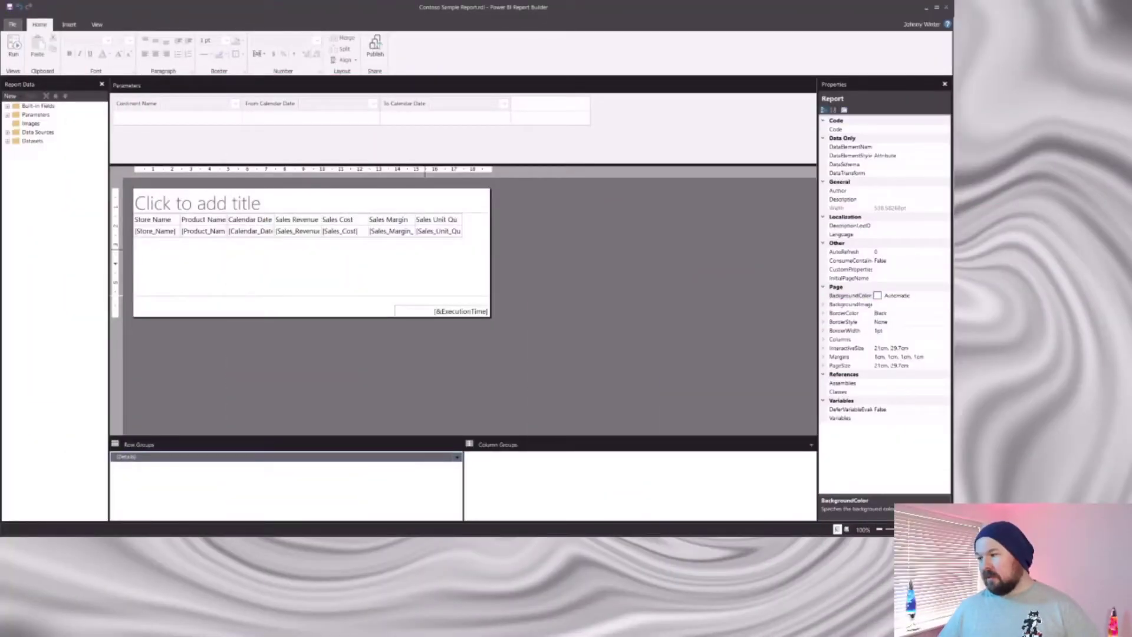
Add a total for Sales Unit Quantity alone, then undo it.
left_click(458, 228)
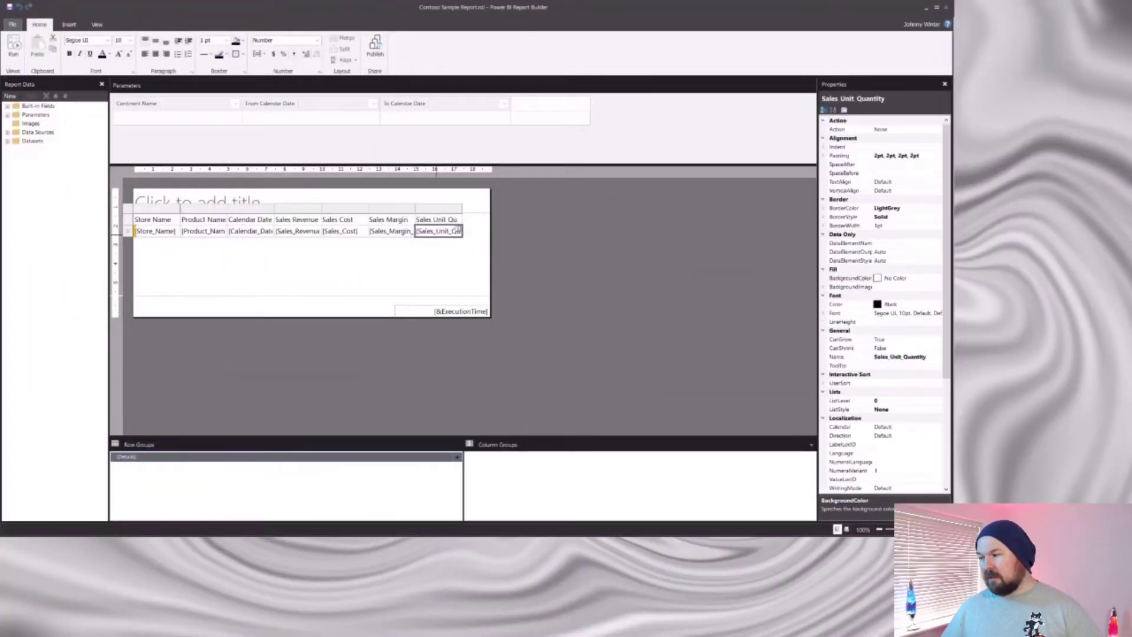
right_click(458, 230)
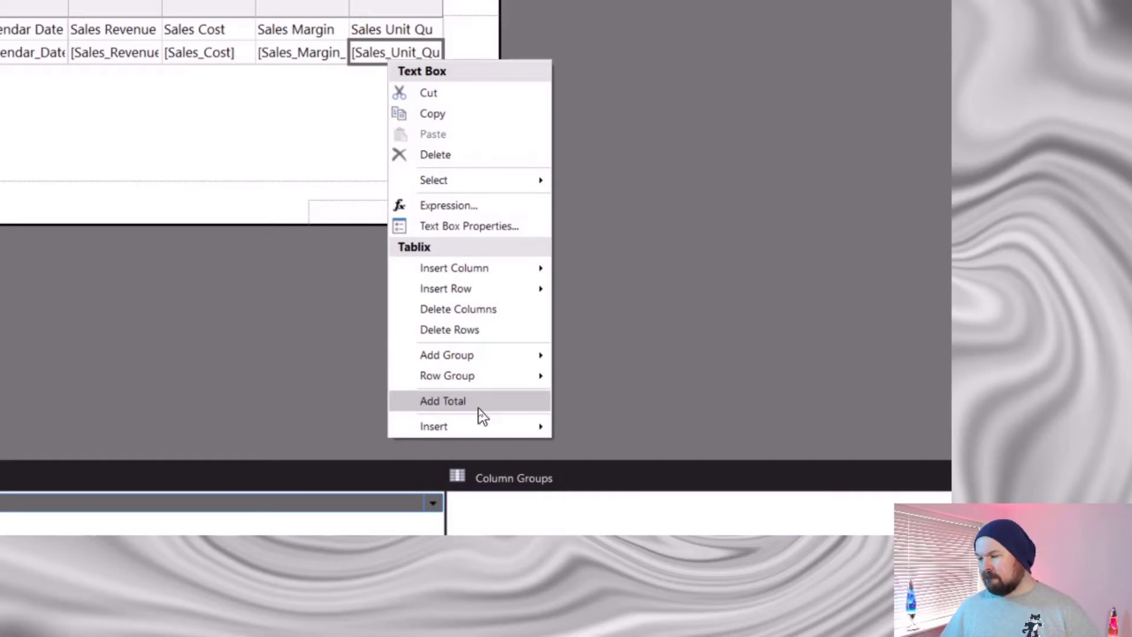
left_click(466, 401)
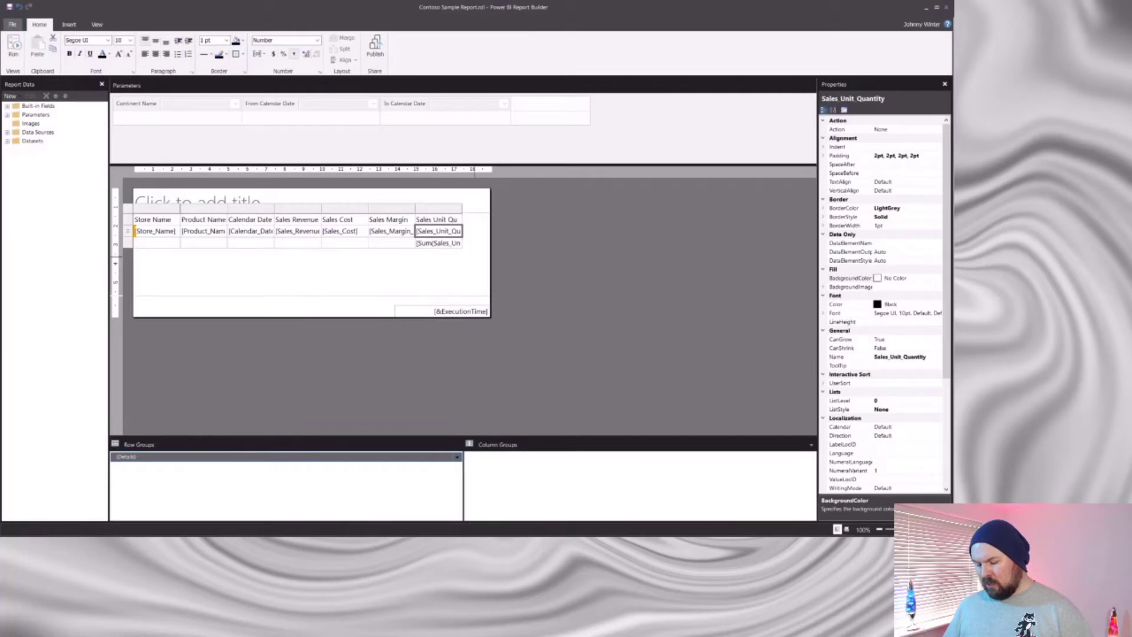
key("ctrl+z")
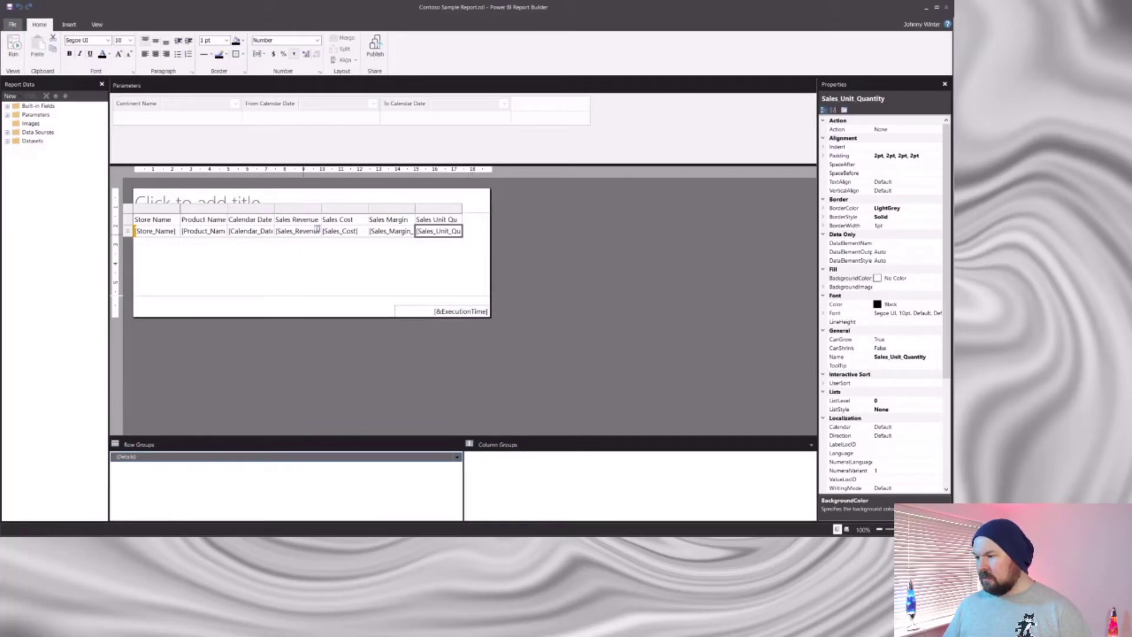
Add totals for the Sales Revenue through Sales Unit Quantity columns together.
left_click(317, 230)
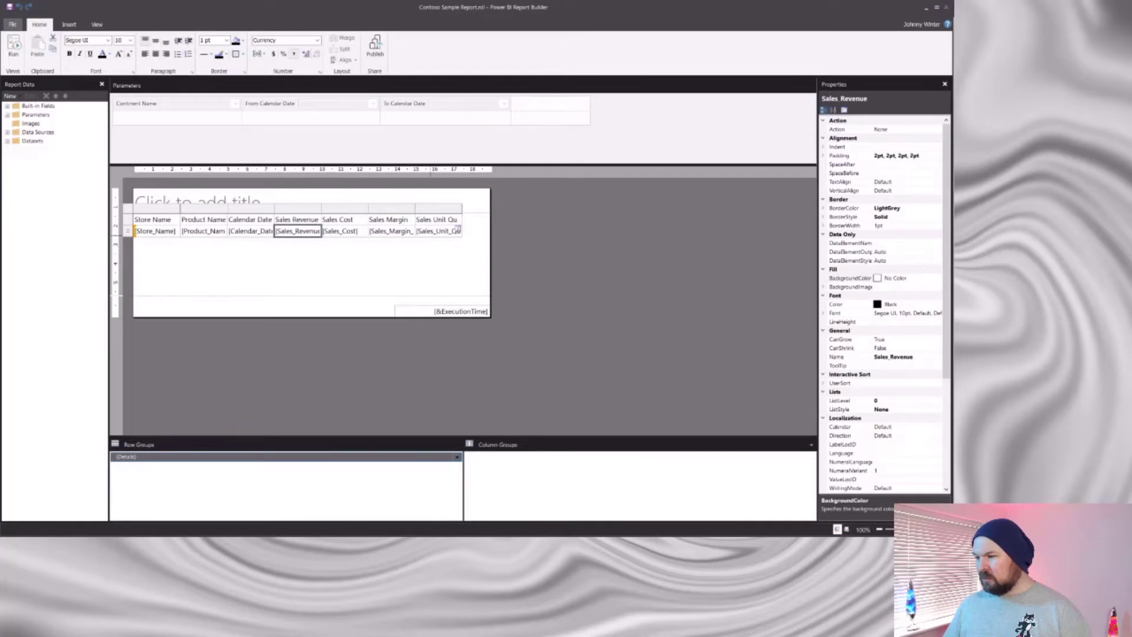
left_click(457, 229, "shift")
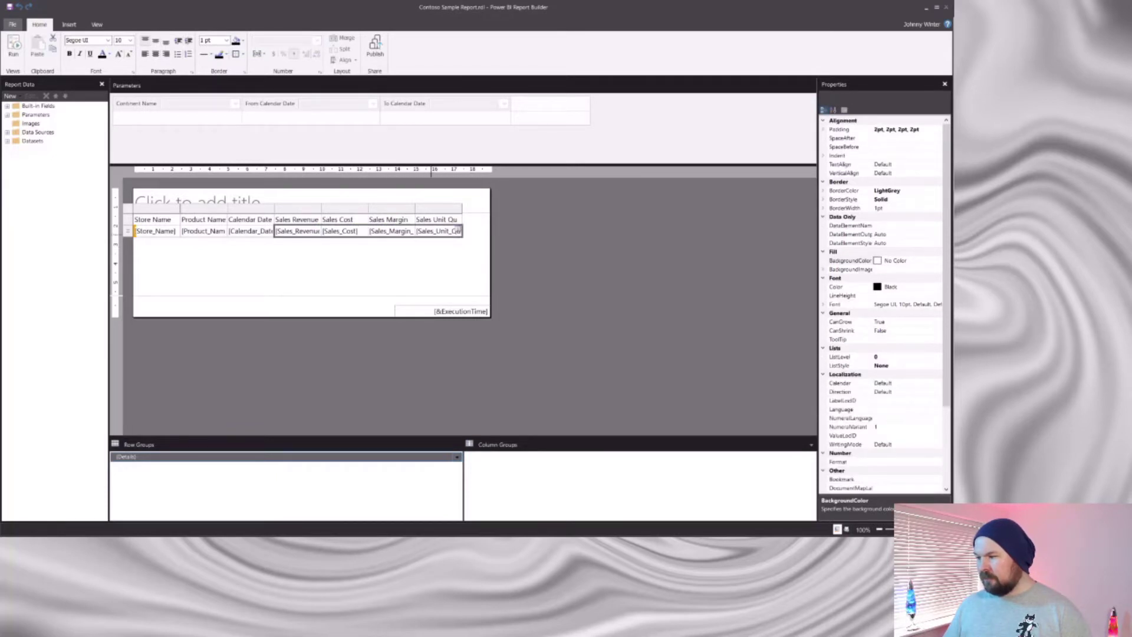
right_click(458, 230)
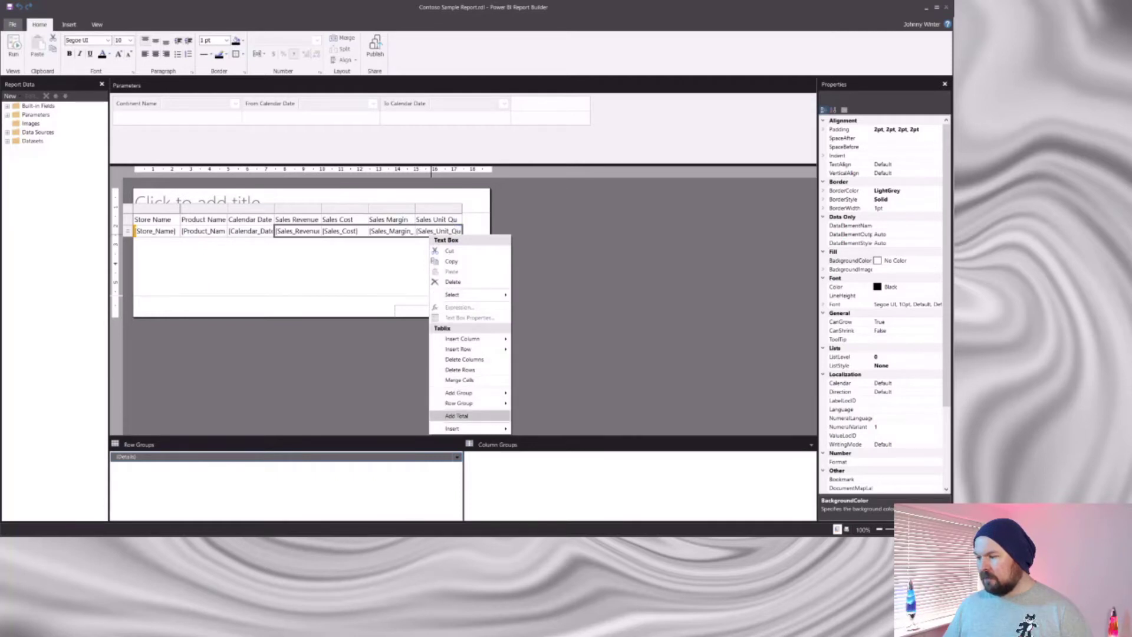
left_click(456, 415)
left_click(395, 367)
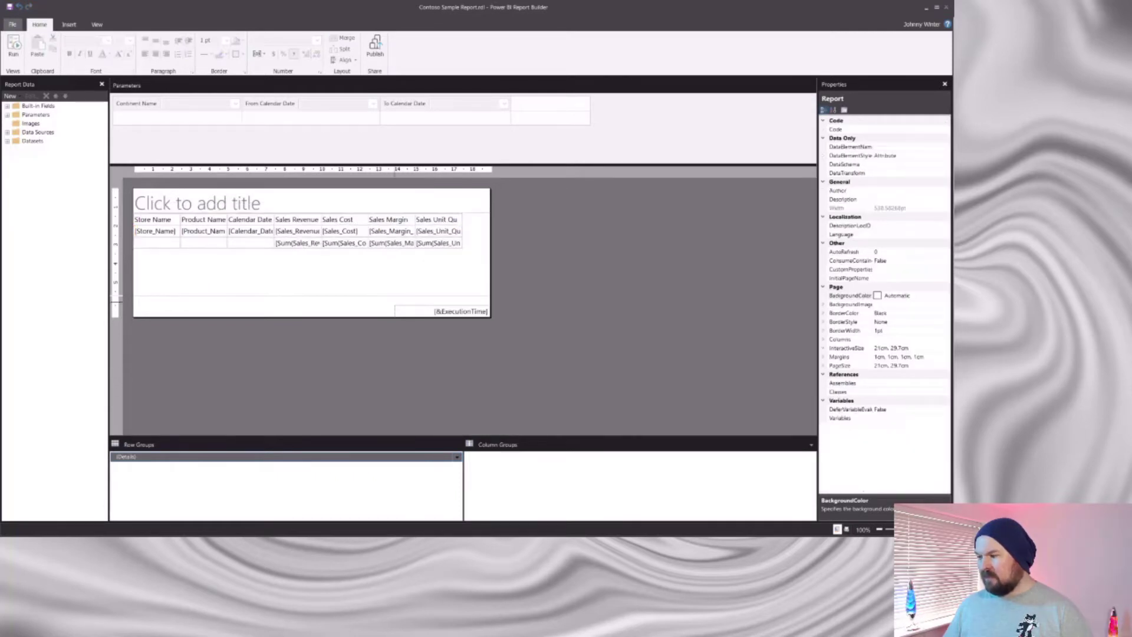
Run the report and scroll to the bottom of page 11 to check the totals.
left_click(14, 44)
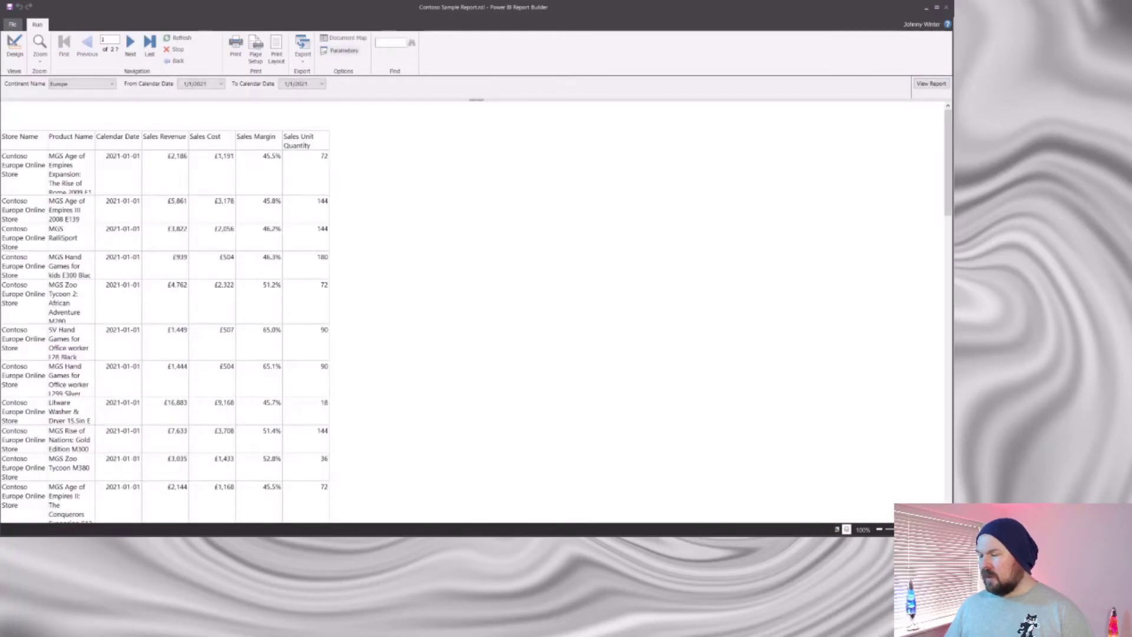
left_click(150, 44)
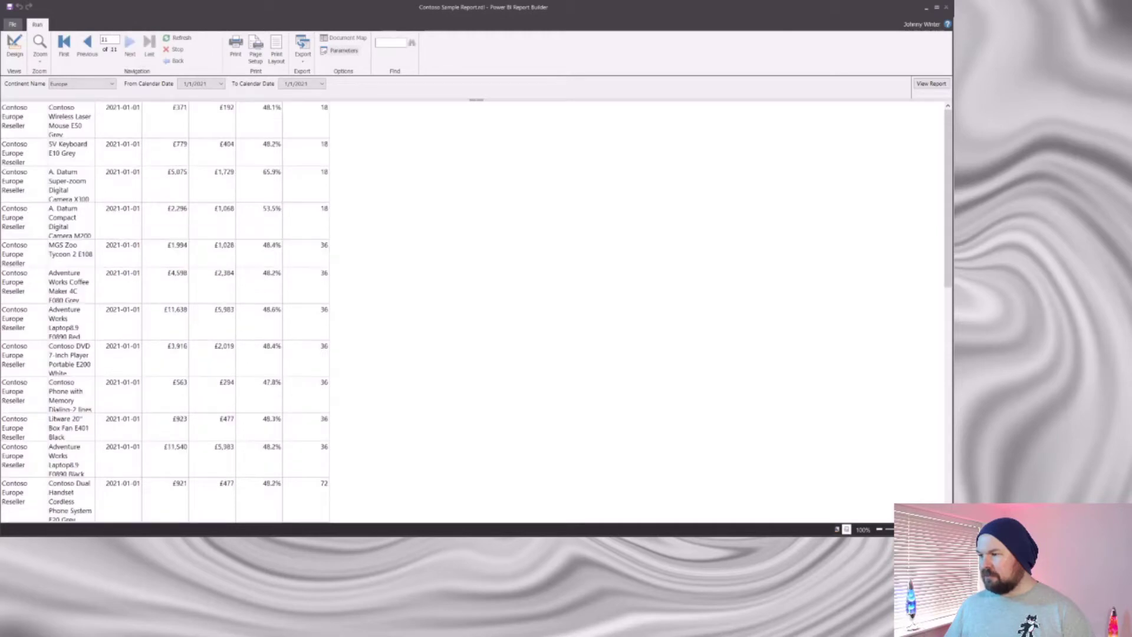
scroll(165, 313, "down", 10)
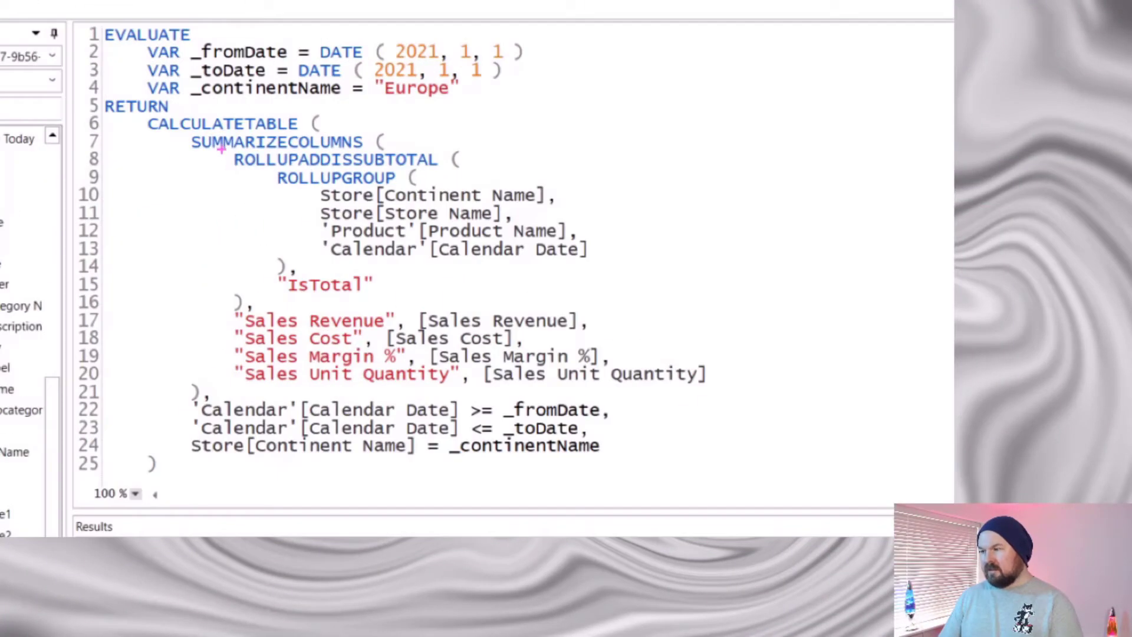
Inspect the ROLLUPADDISSUBTOTAL results in DAX Studio, focusing on the IsTotal True row.
left_click_drag(178, 148, 200, 173)
left_click_drag(266, 201, 504, 195)
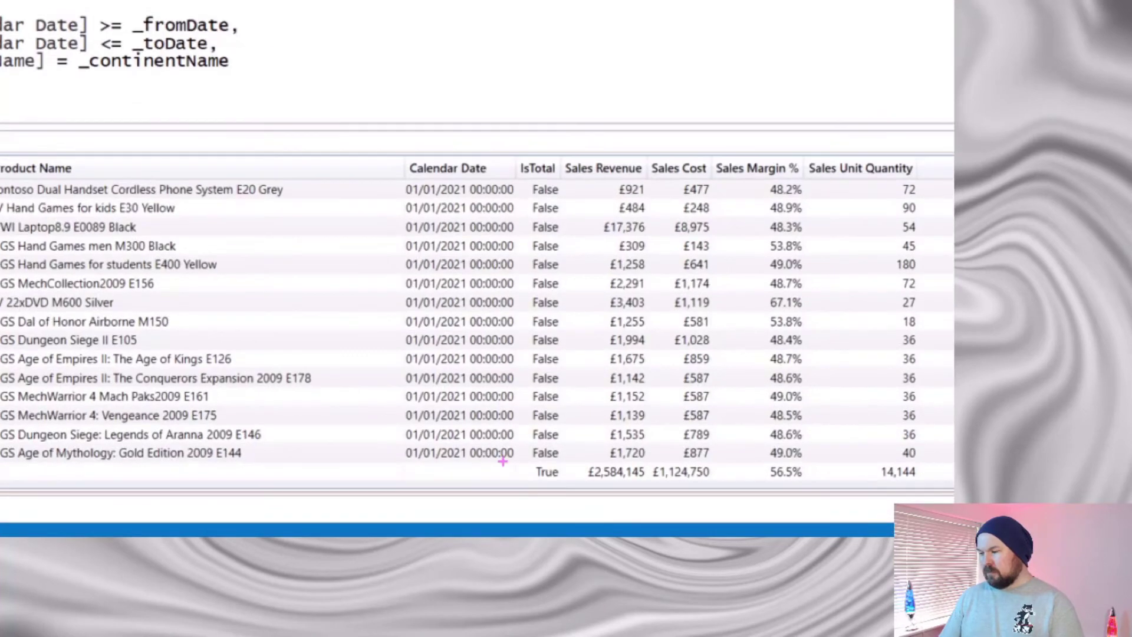
mouse_move(504, 496)
left_mouse_down()
mouse_move(560, 515)
mouse_move(954, 507)
mouse_move(952, 497)
left_mouse_up()
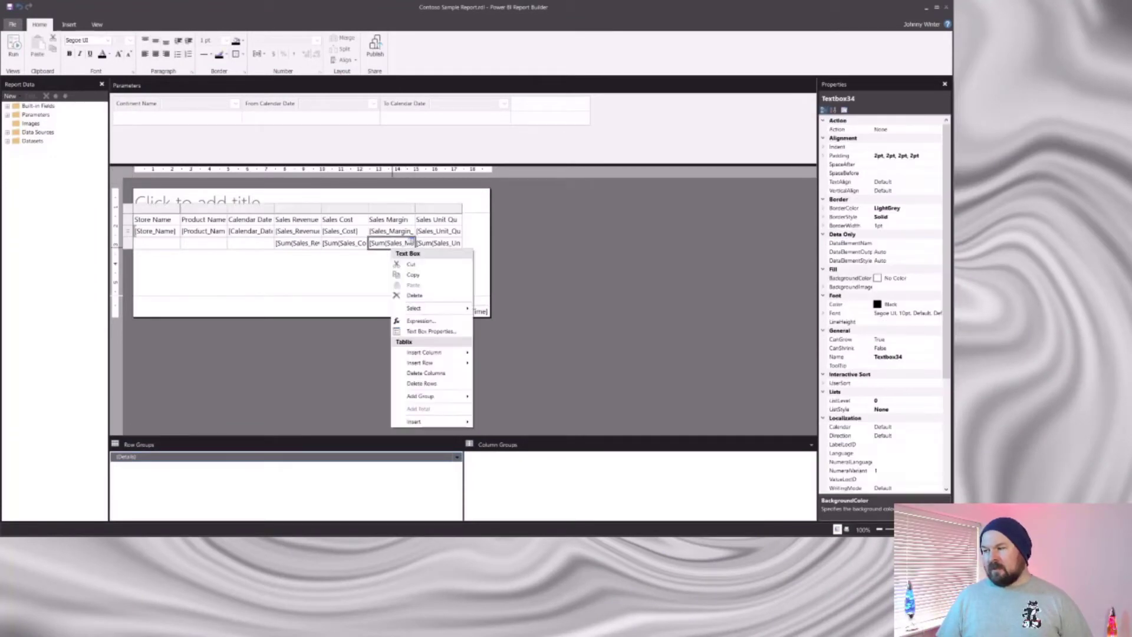
Open the Expression dialog for the Sum(Sales_Margin) total cell.
right_click(410, 241)
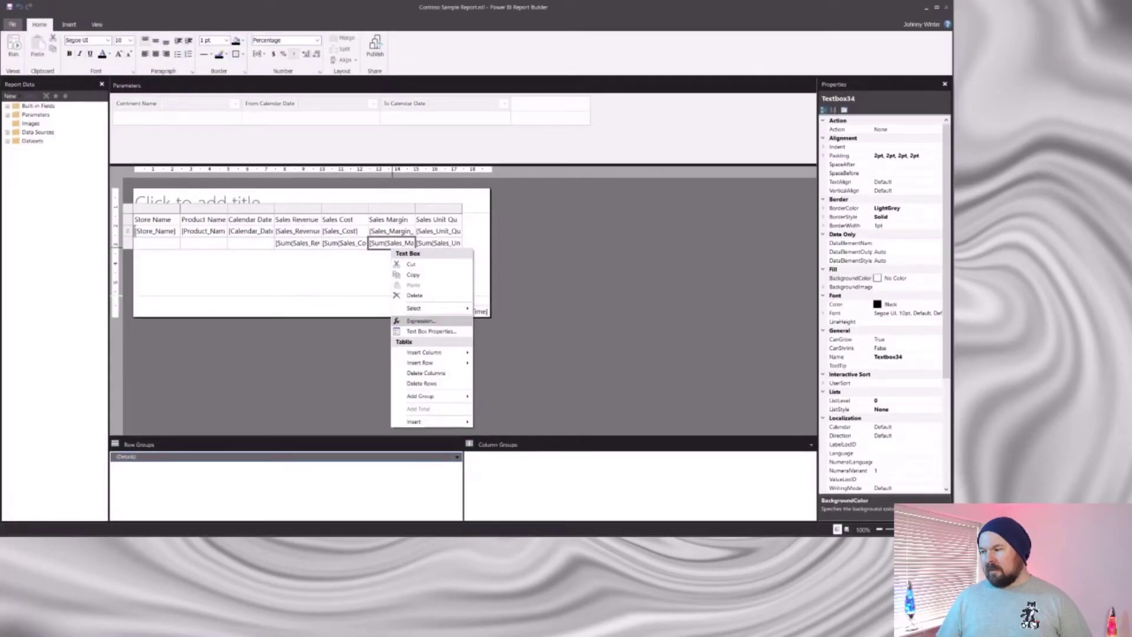
left_click(419, 320)
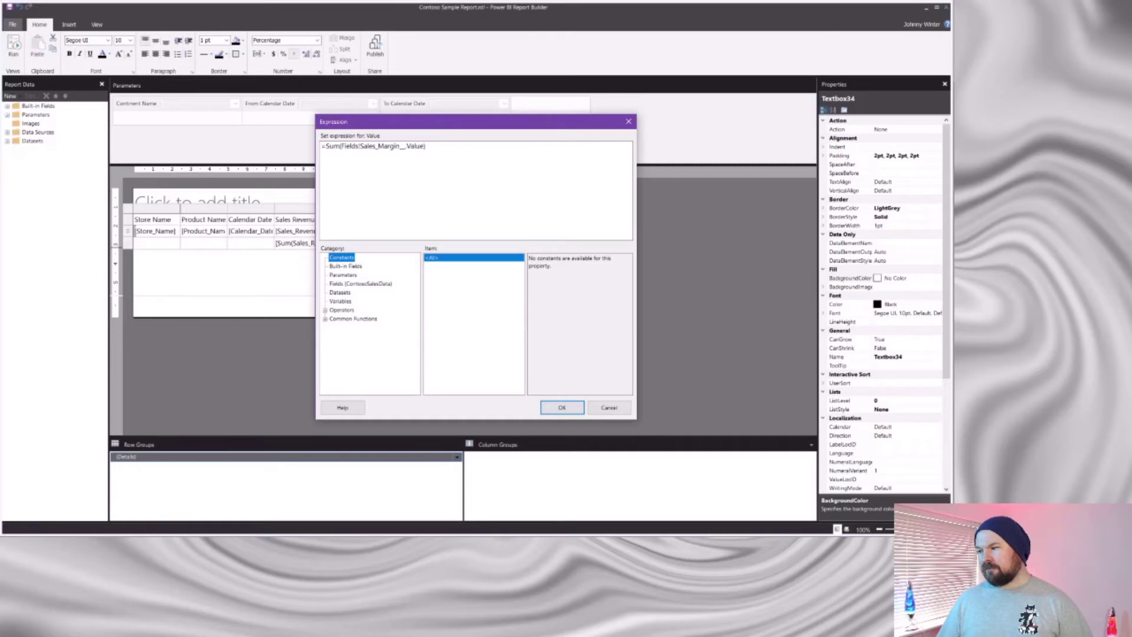
Set the Sales Margin total to =(Sum(Sales_Revenue) - Sum(Sales_Cost)) / Sum(Sales_Revenue).
left_click(426, 146)
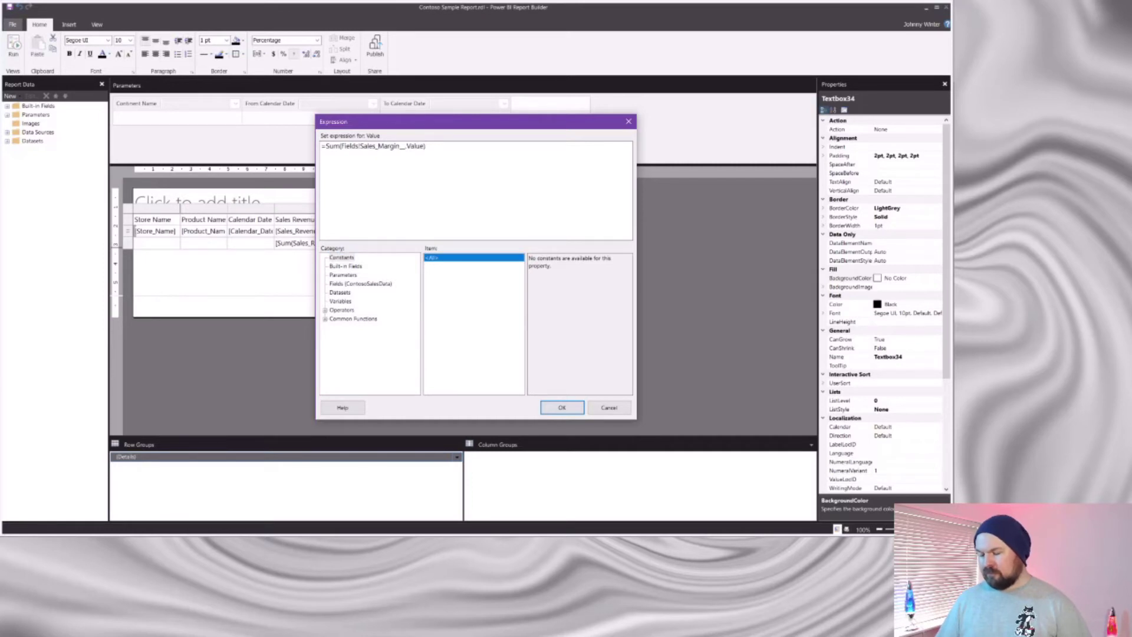
key("BackSpace")
key("BackSpace")
key("BackSpace")
key("BackSpace")
key("BackSpace")
key("BackSpace")
key("BackSpace")
key("BackSpace")
key("BackSpace")
key("BackSpace")
key("BackSpace")
key("BackSpace")
key("BackSpace")
key("BackSpace")
key("BackSpace")
key("BackSpace")
key("BackSpace")
key("BackSpace")
key("BackSpace")
key("BackSpace")
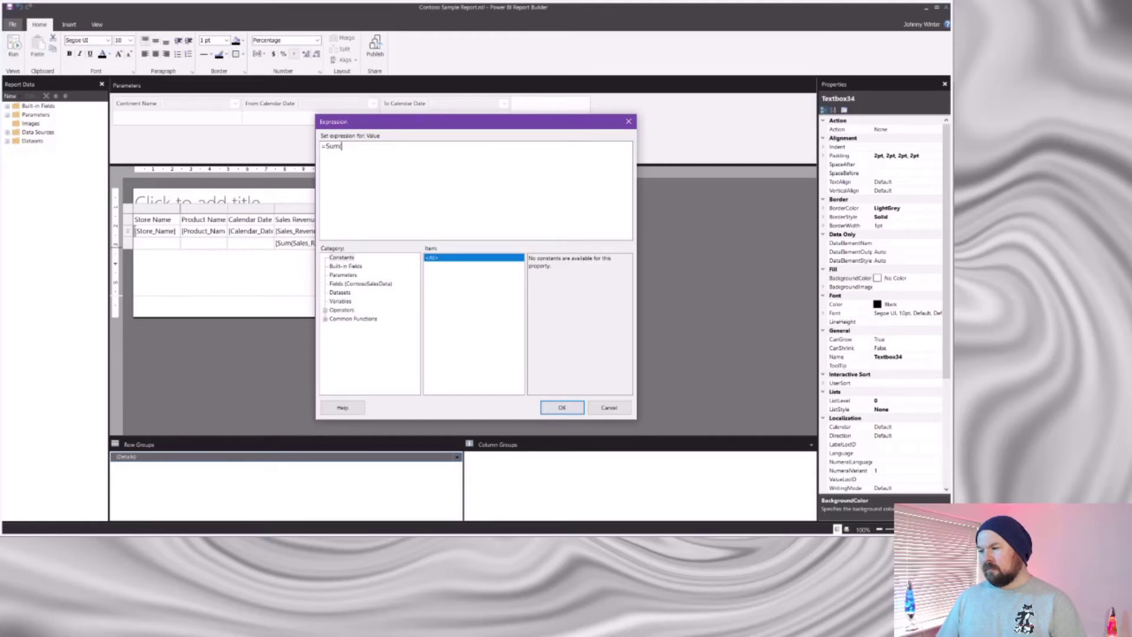
left_click(360, 283)
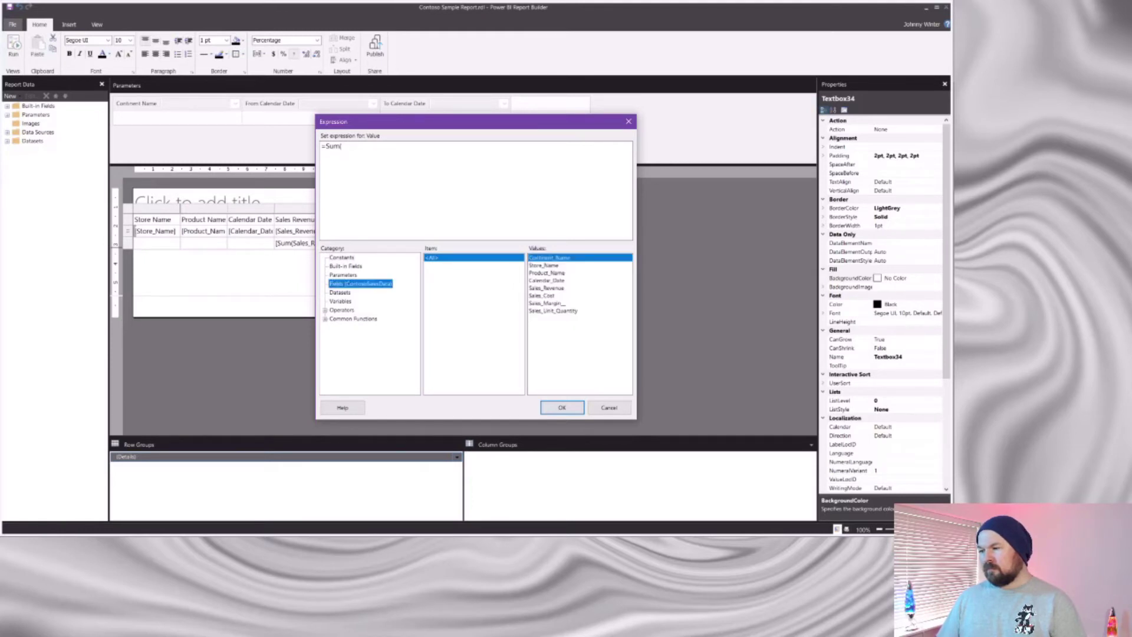
double_click(546, 287)
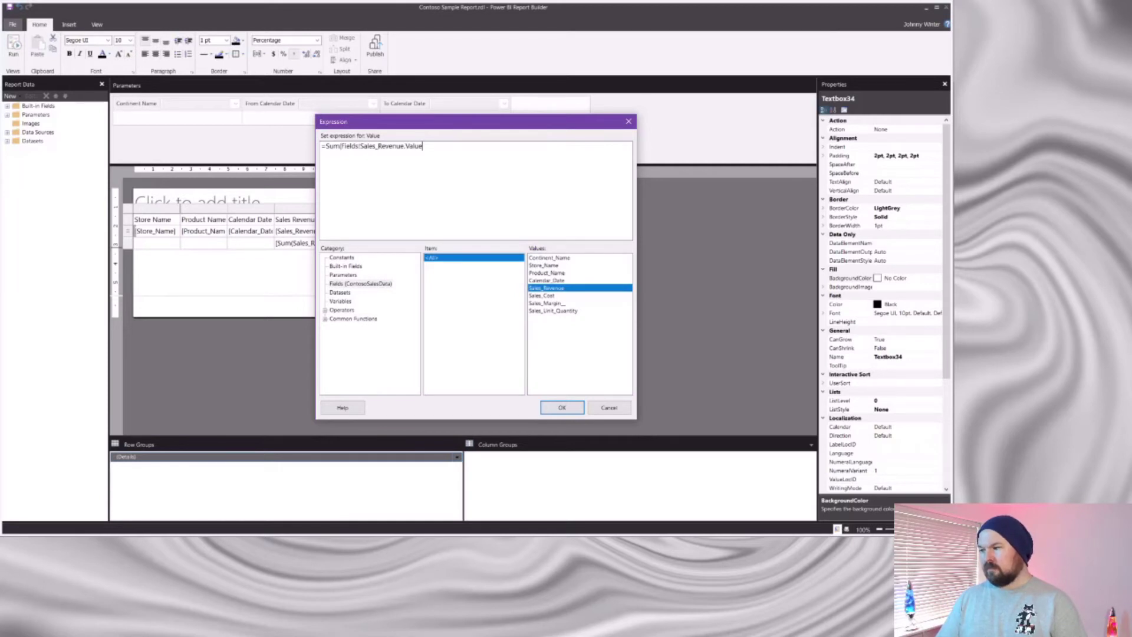
type(")")
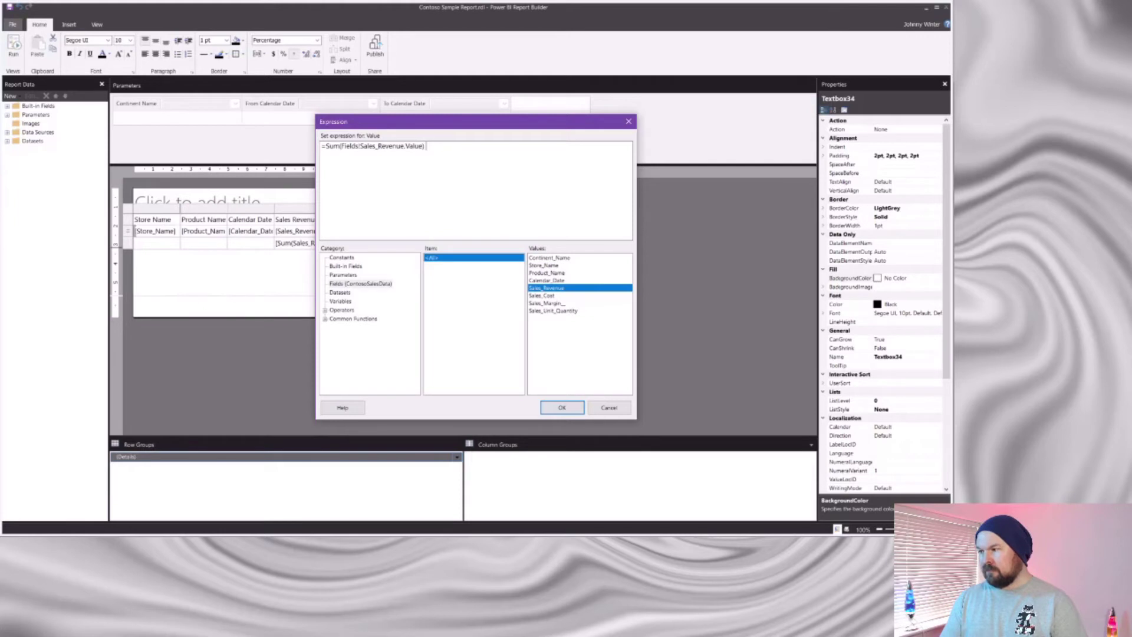
type(" - Sum(")
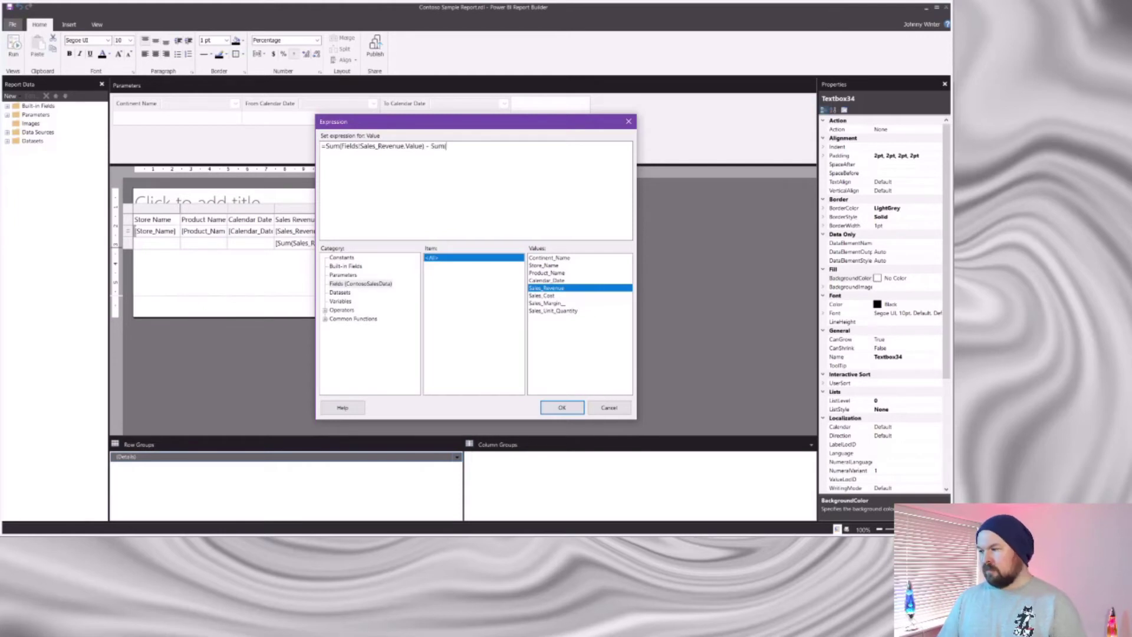
double_click(541, 296)
type(")")
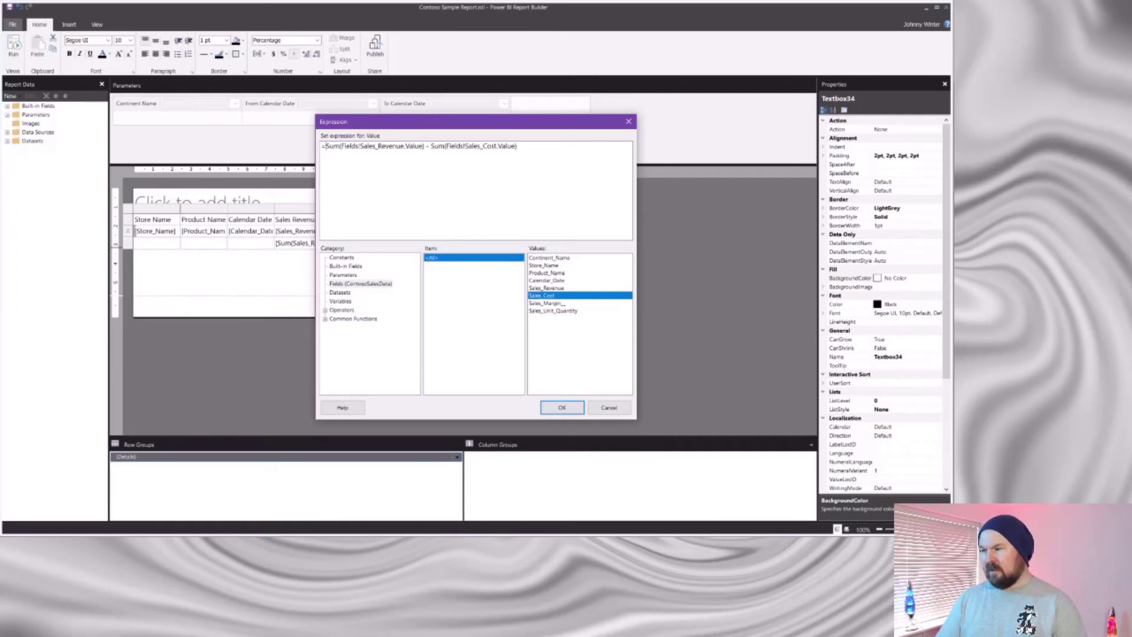
type("(")
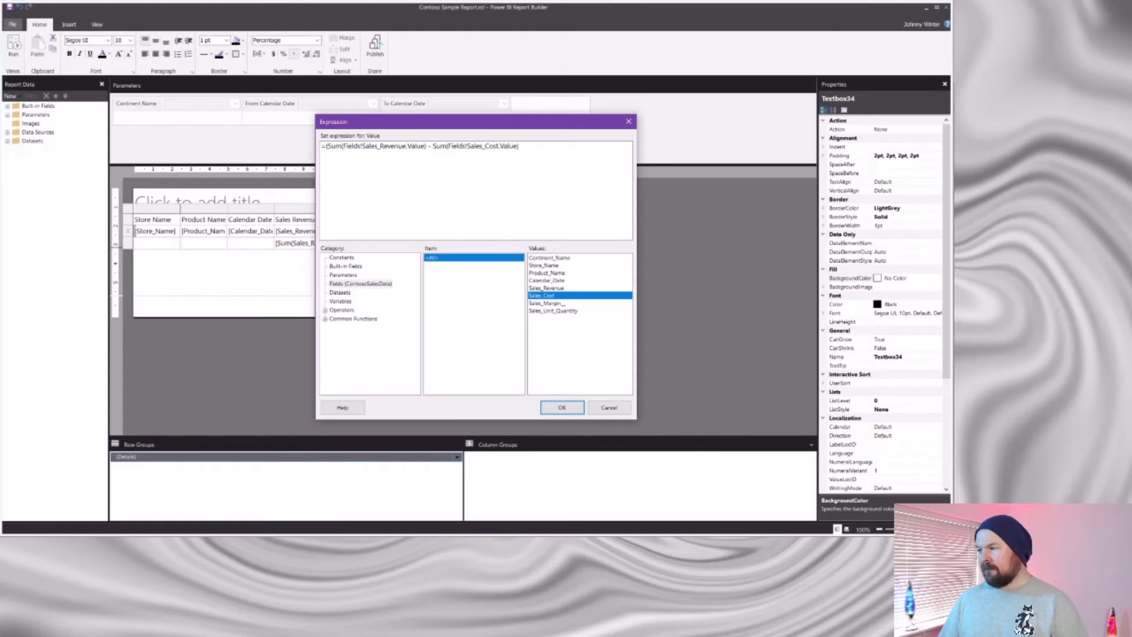
type(")")
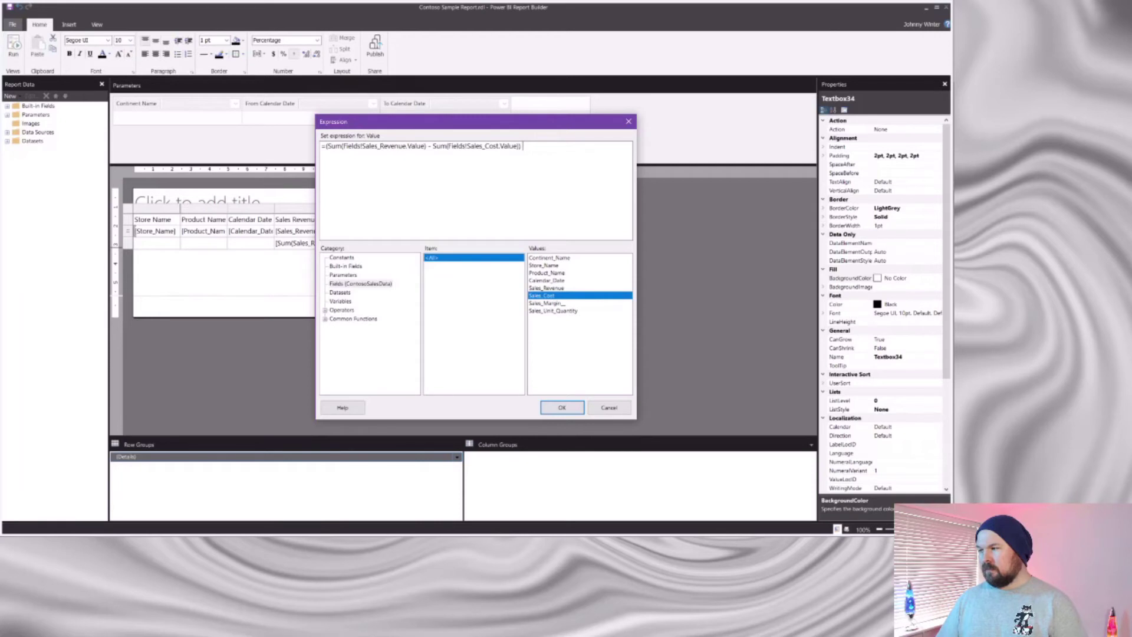
type("/ ")
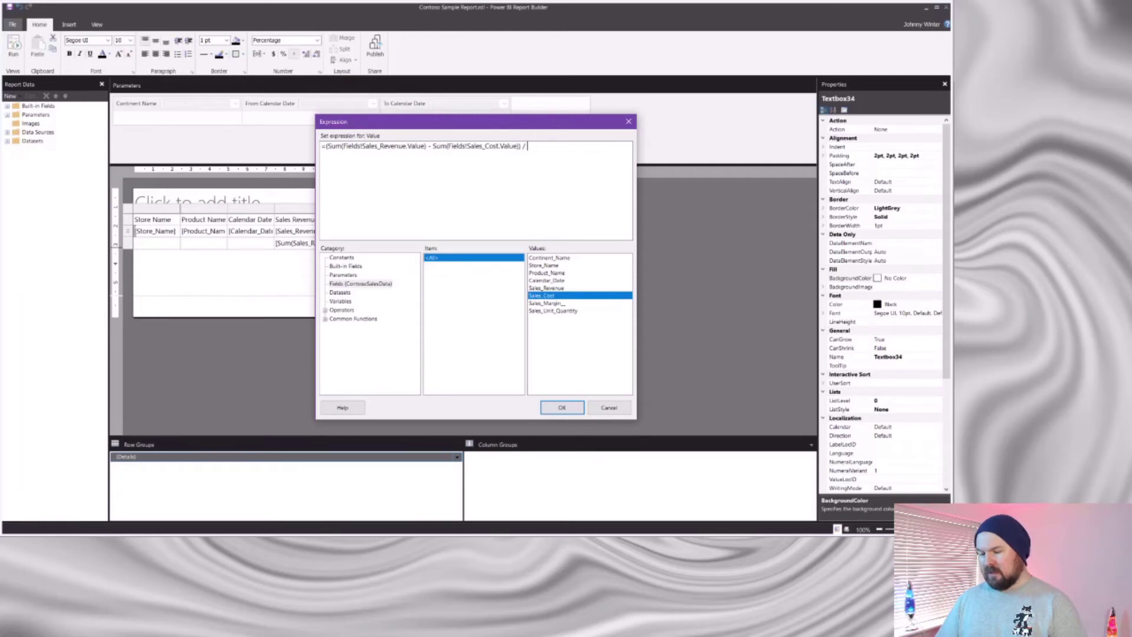
type("sum(")
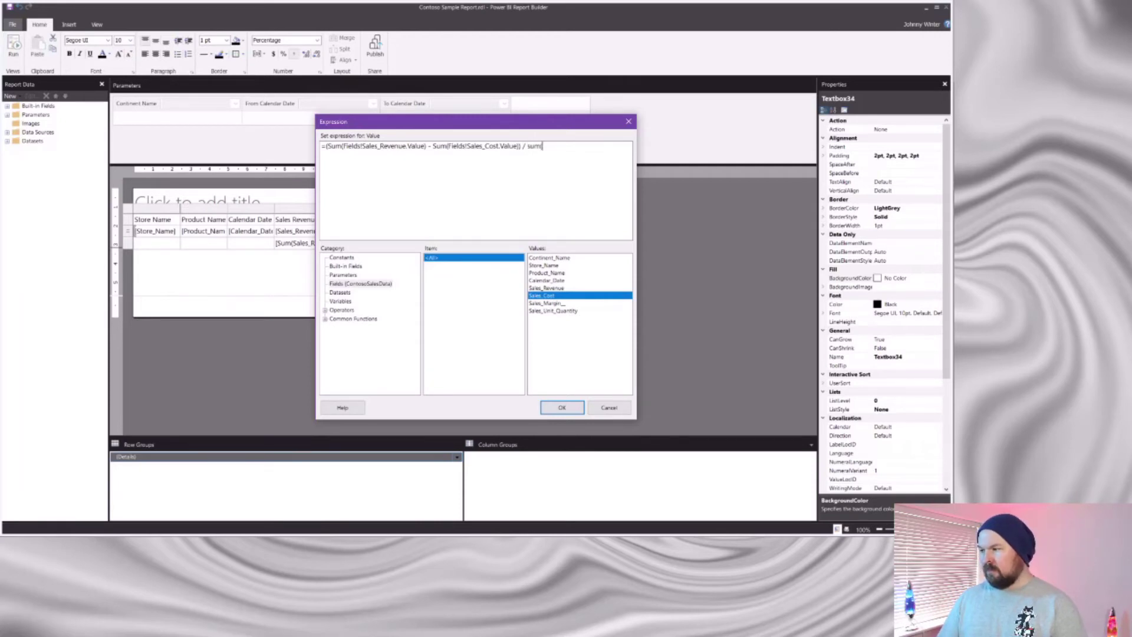
double_click(546, 287)
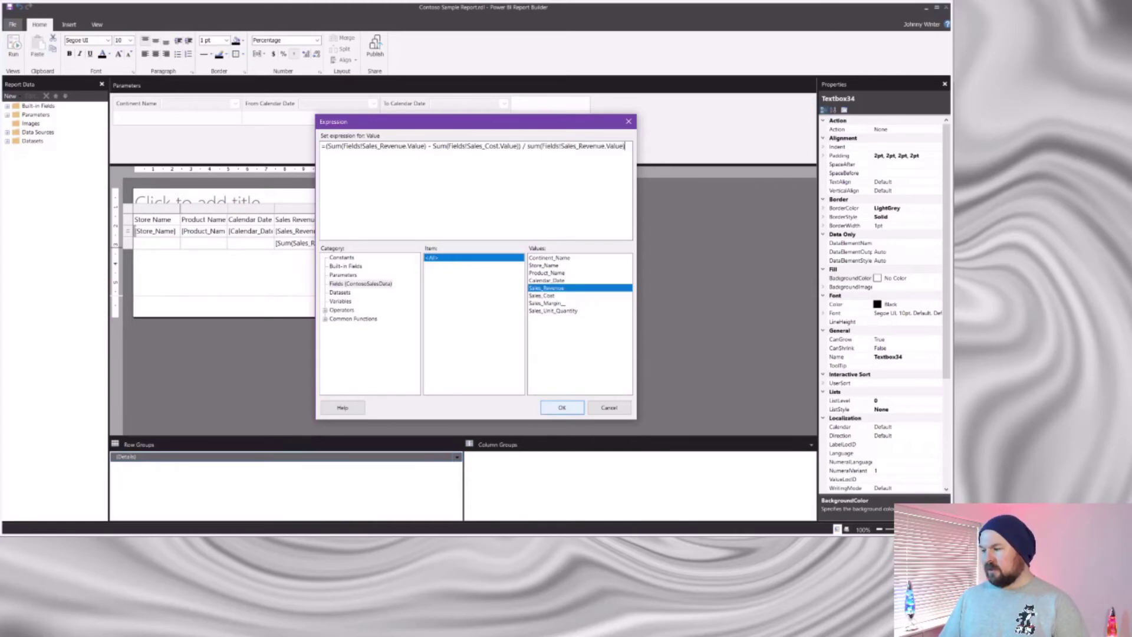
key("Return")
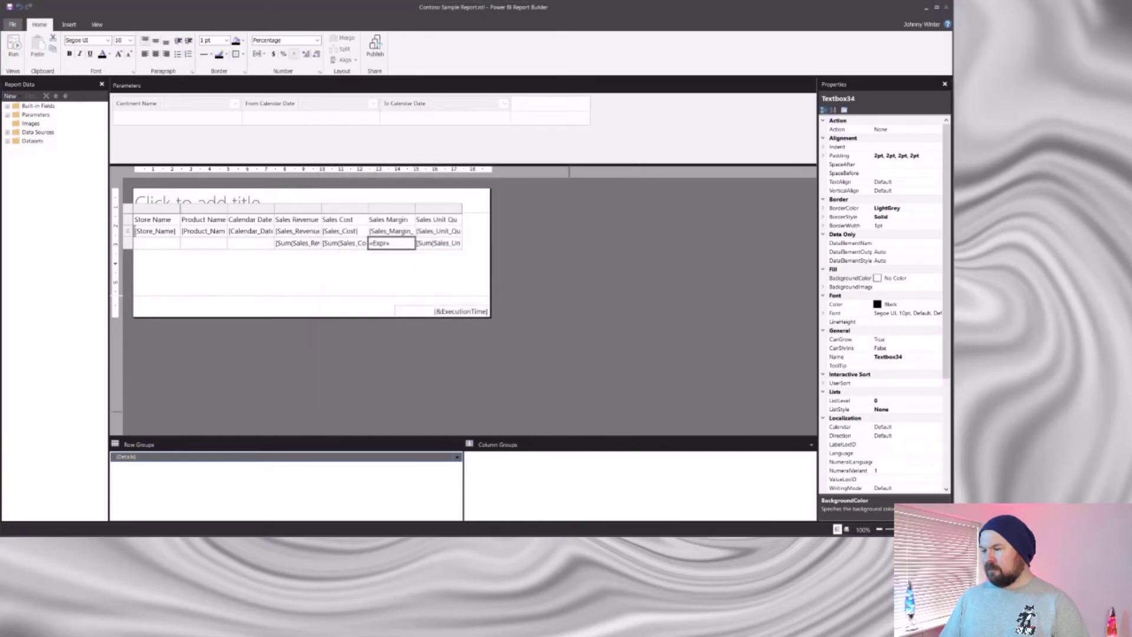
Run the report and view page 11's totals row with the 56.5% Sales Margin.
left_click(13, 47)
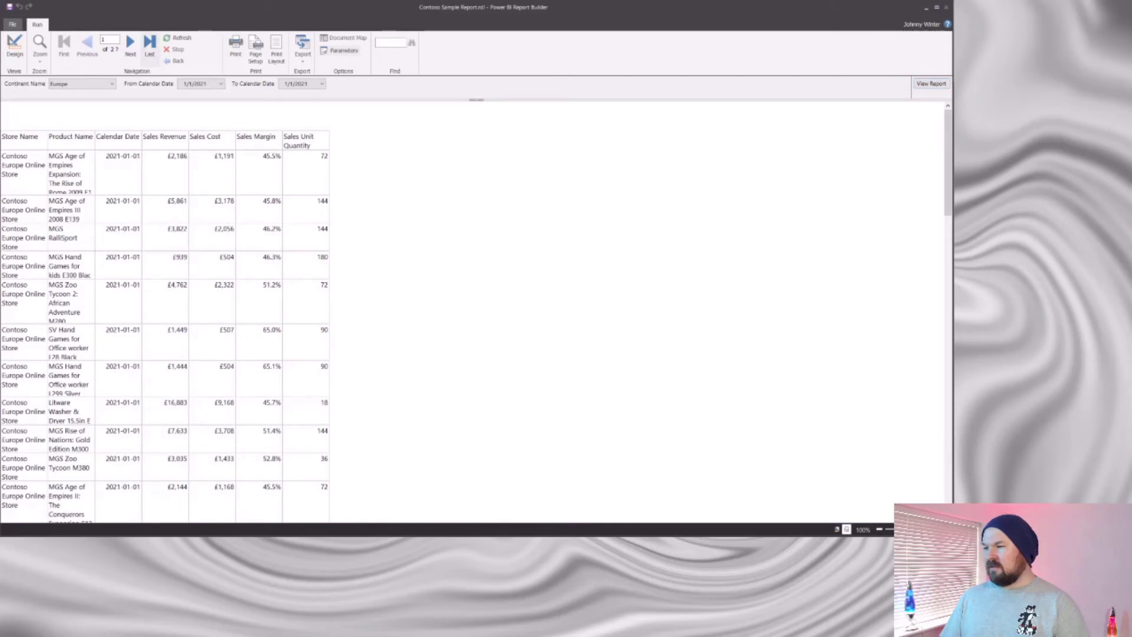
left_click(150, 44)
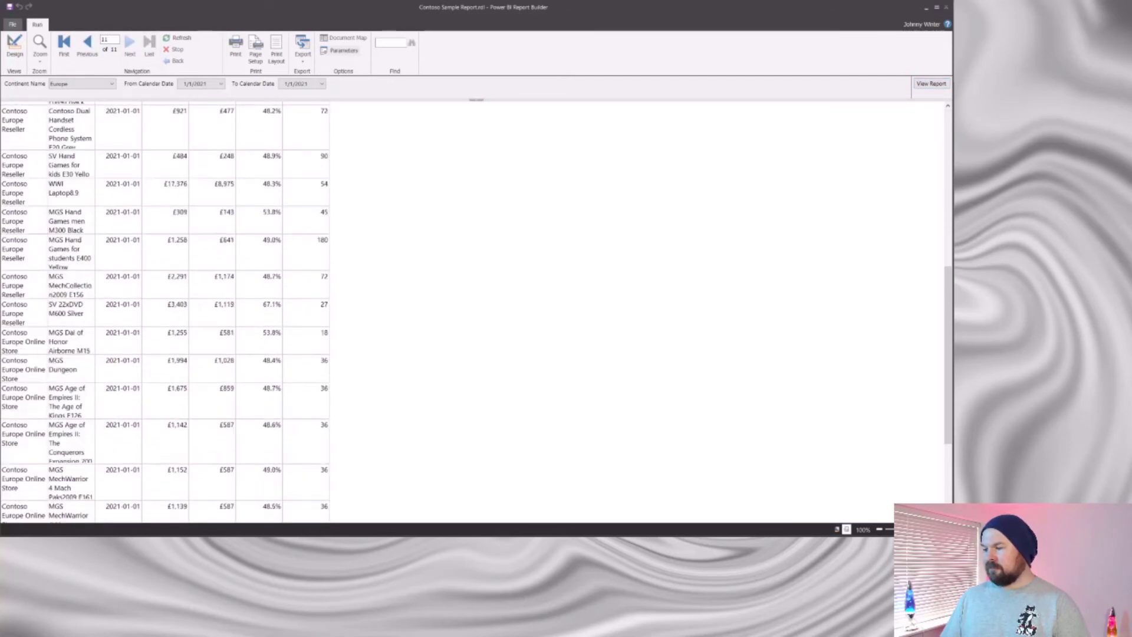